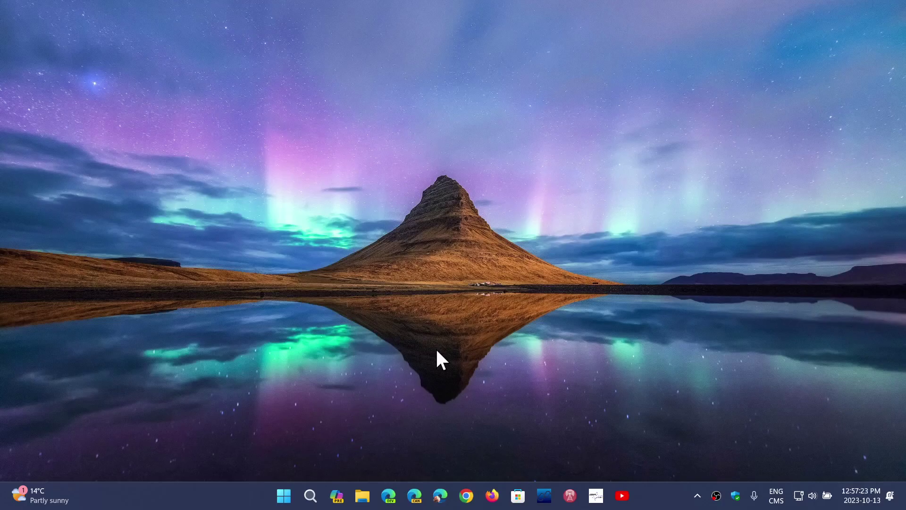
Step: Launch Settings from Start, check Windows Update status, then return to the Home page
left_click(284, 496)
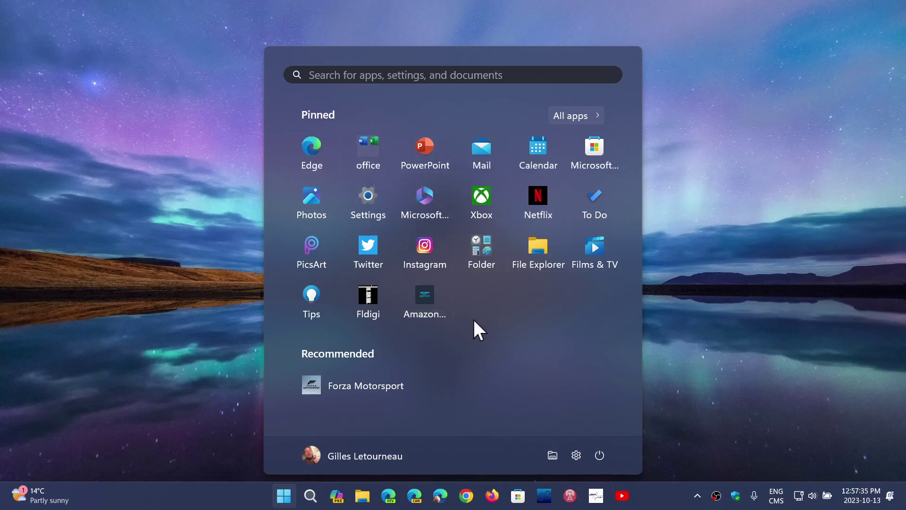
left_click(365, 191)
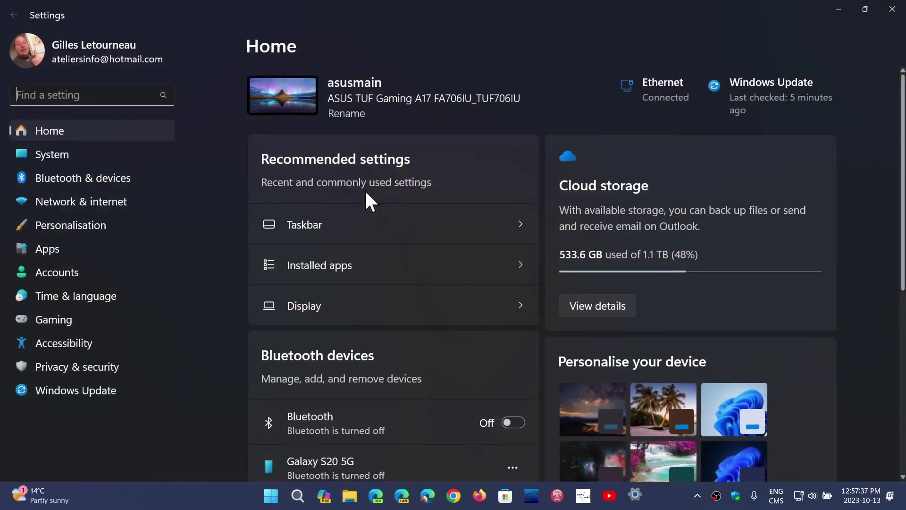
left_click(117, 388)
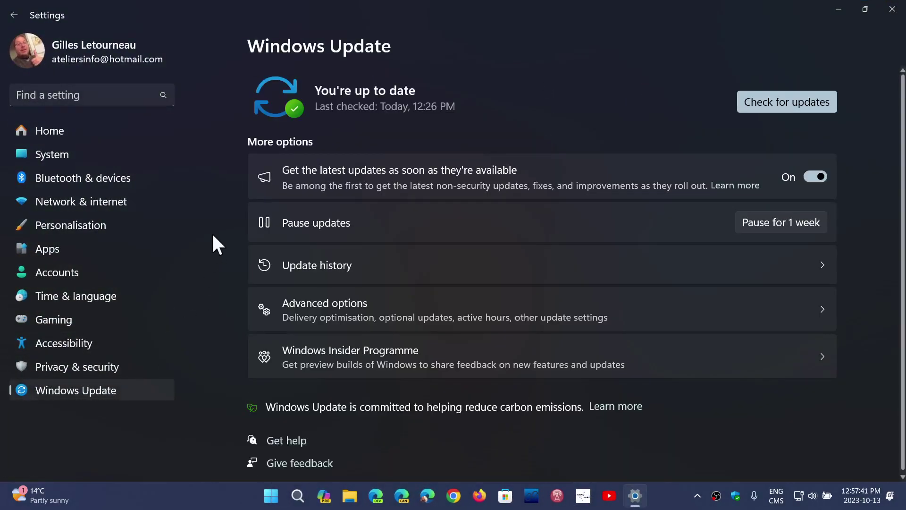
left_click(100, 129)
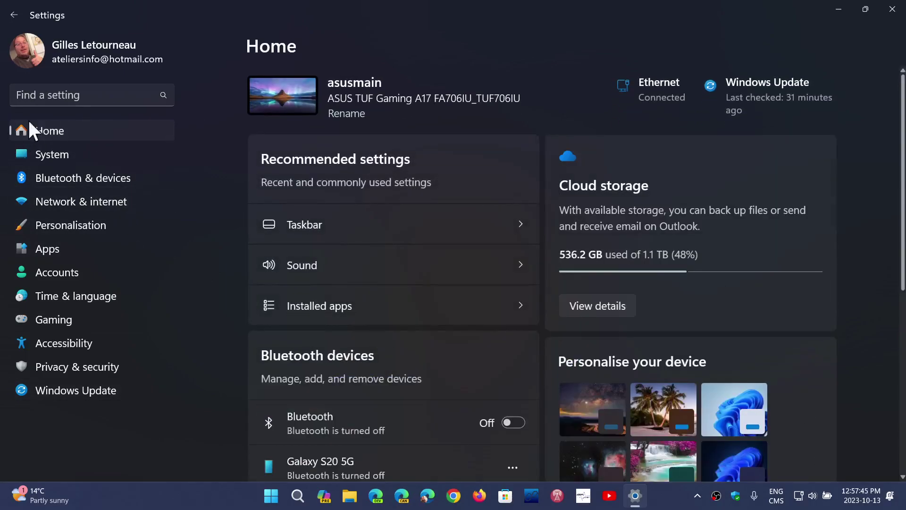
scroll(489, 418, "down", 5)
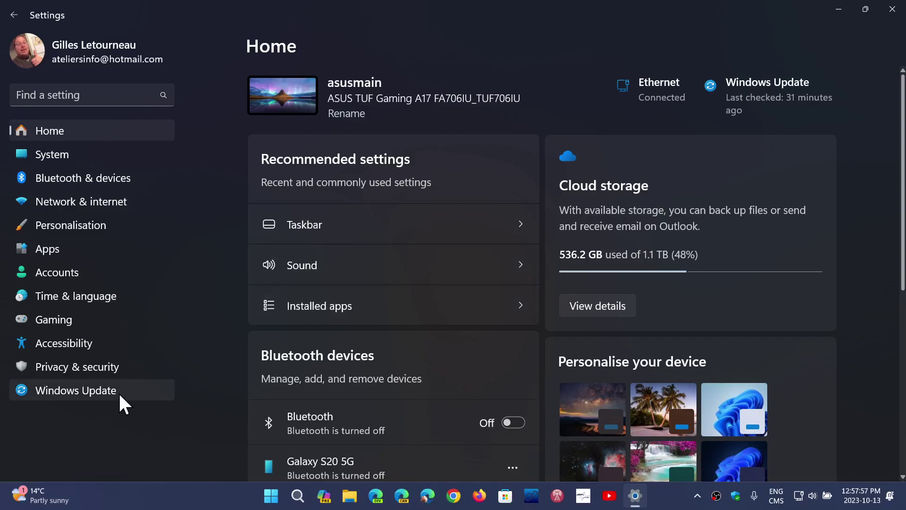
left_click(891, 9)
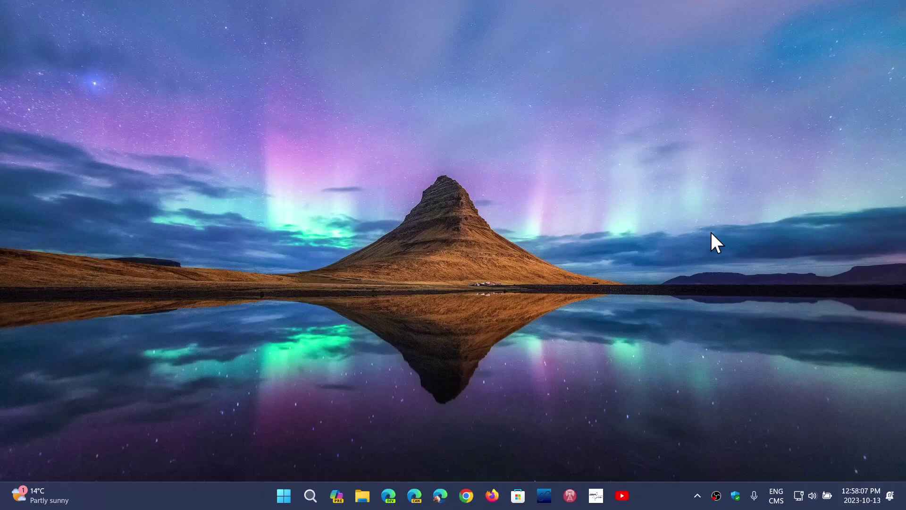
left_click(336, 496)
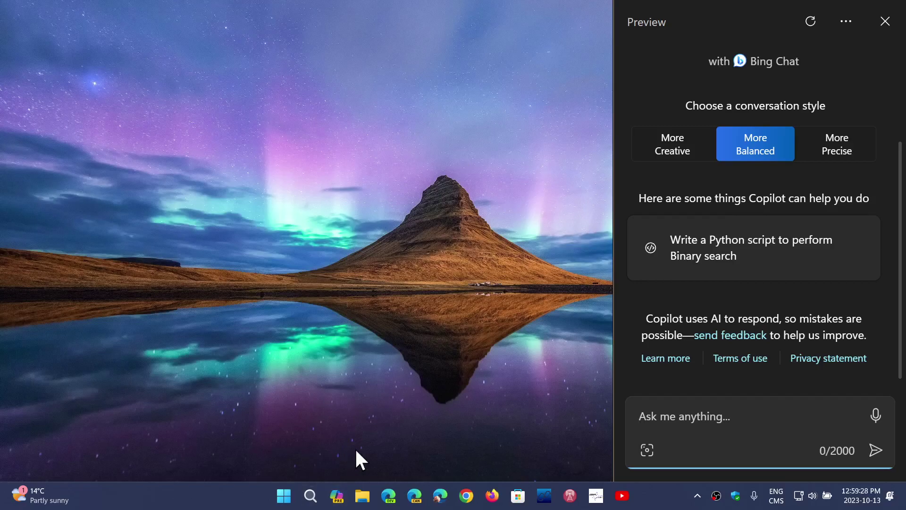
left_click(886, 22)
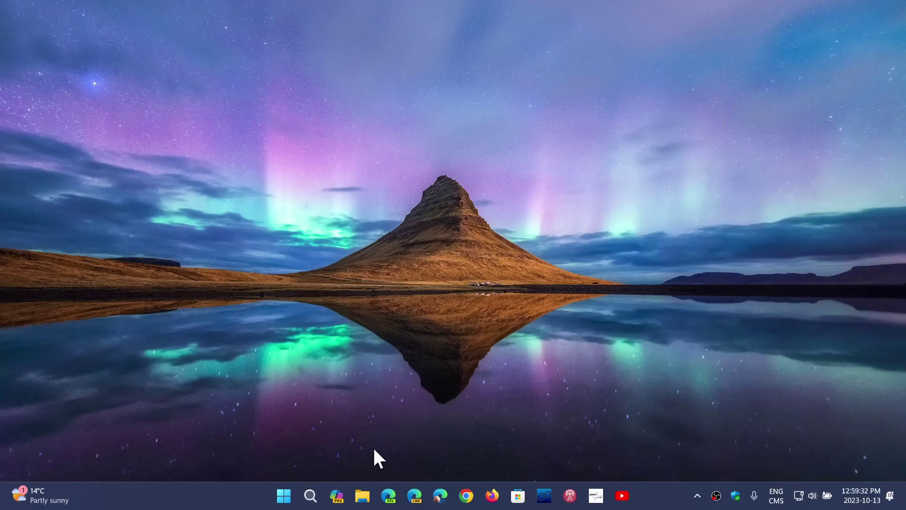
left_click(362, 506)
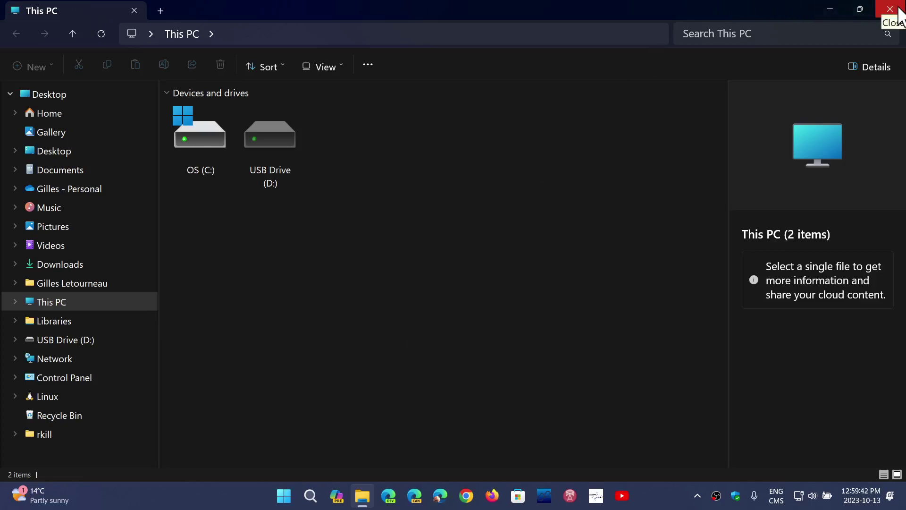
left_click(890, 9)
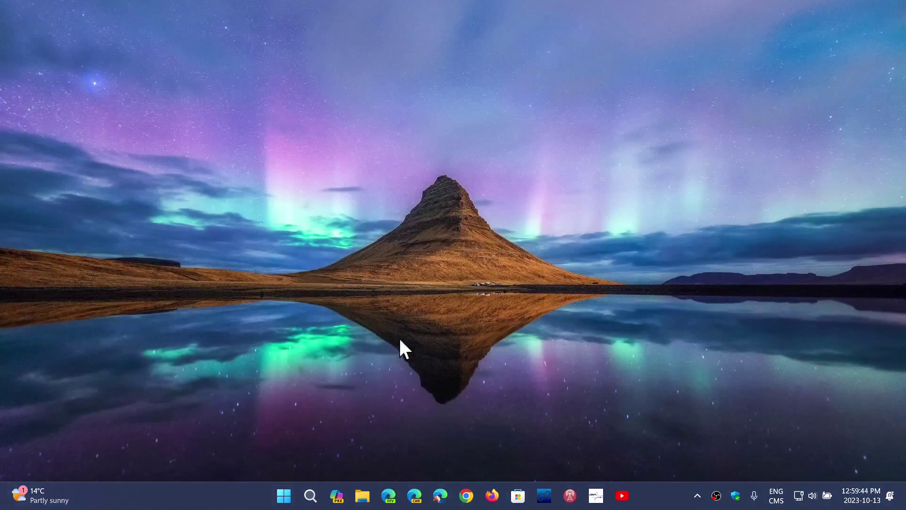
left_click(284, 496)
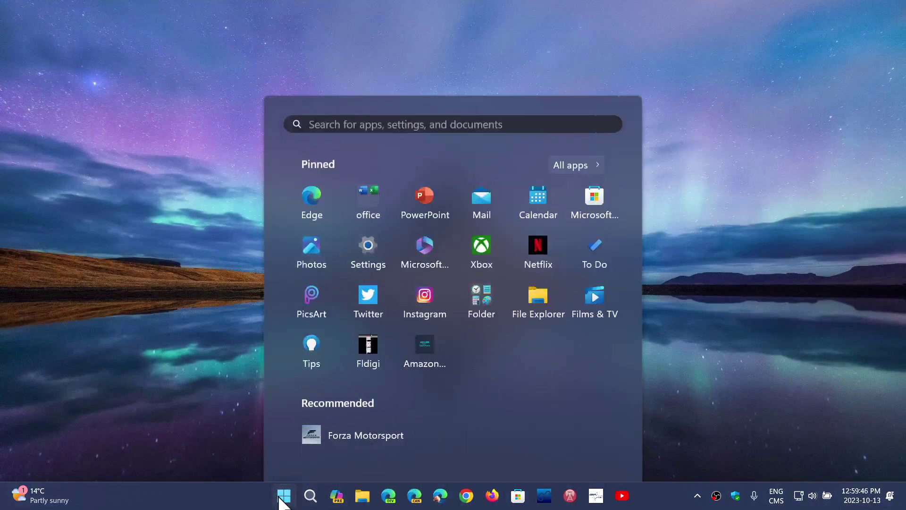
left_click(369, 203)
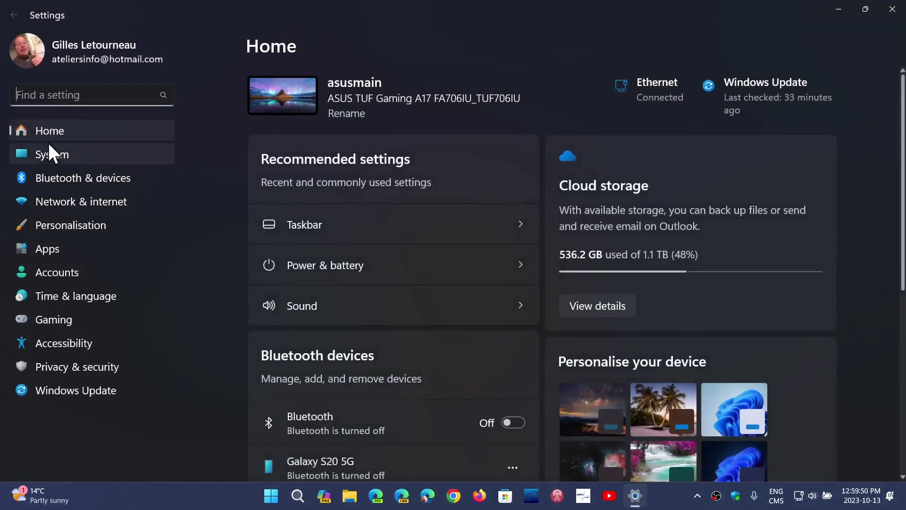
left_click(891, 9)
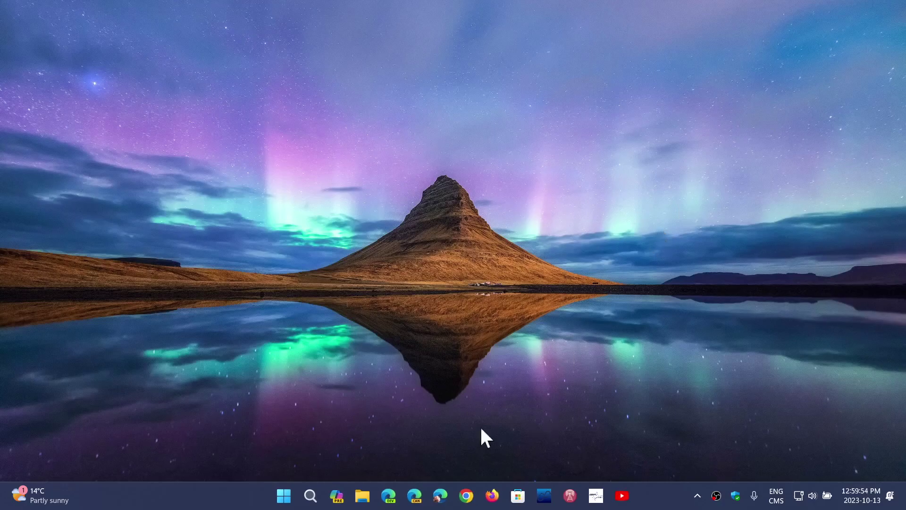